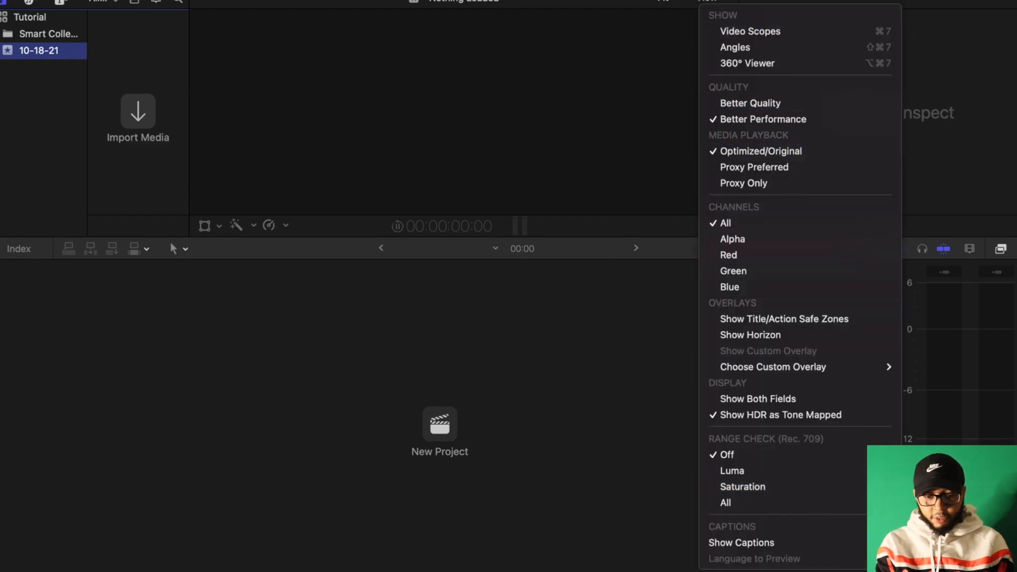
Open the media import window and select all files in the STRIKE folder inside Downloads.
{"action": "key", "text": "Escape"}
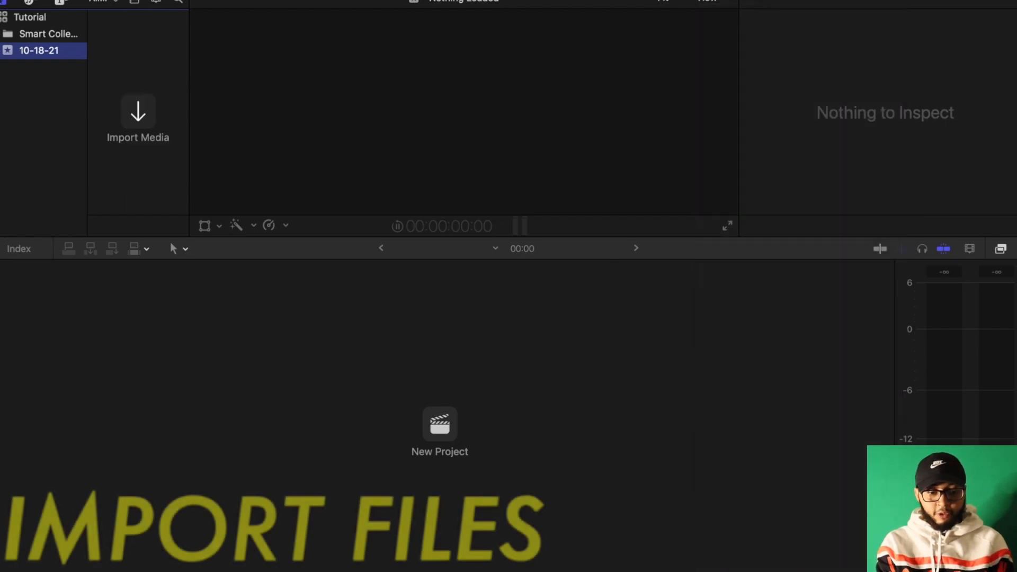
{"action": "key", "text": "super+i"}
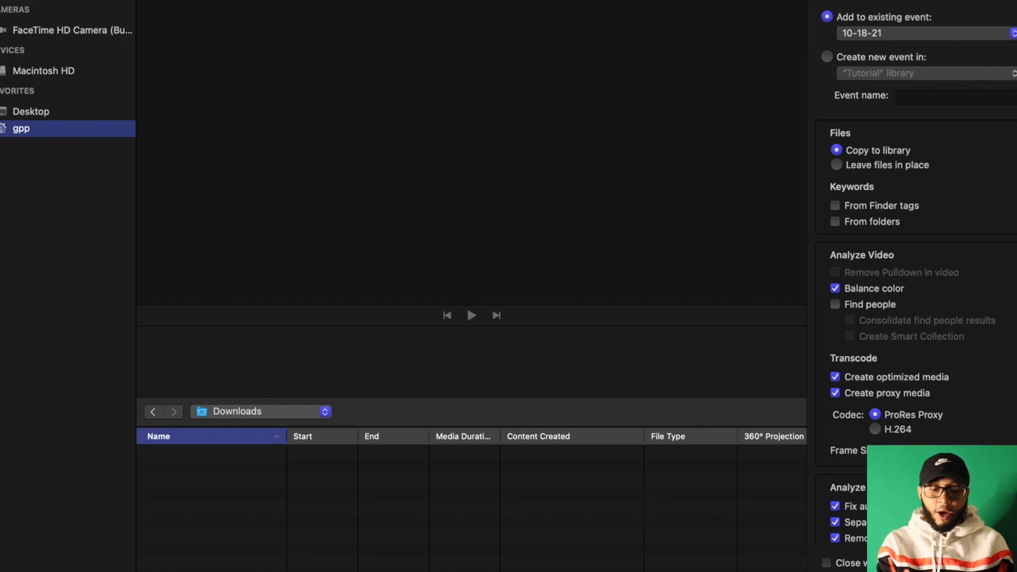
{"action": "left_click", "coordinate": [153, 412]}
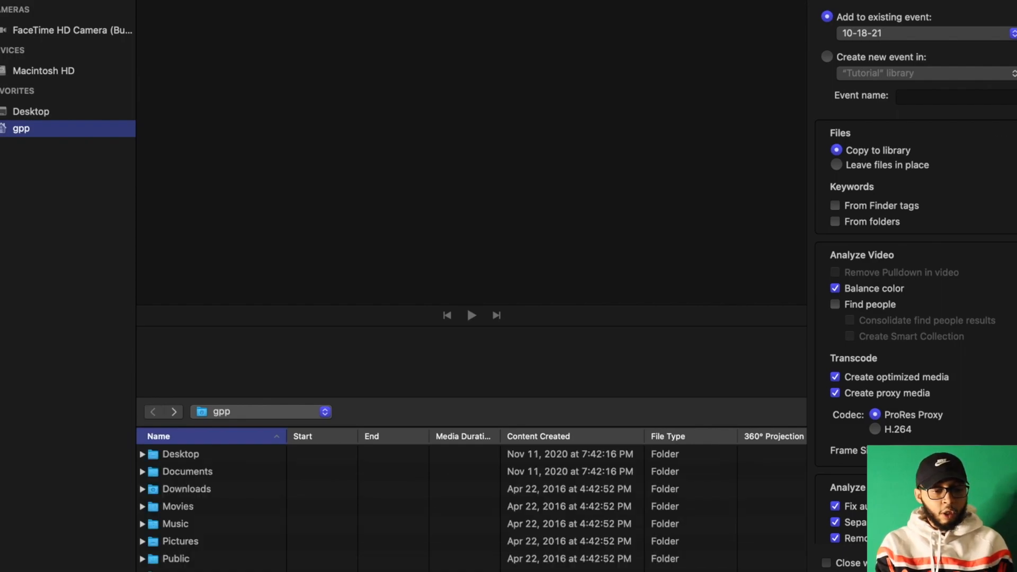
{"action": "left_click", "coordinate": [186, 489]}
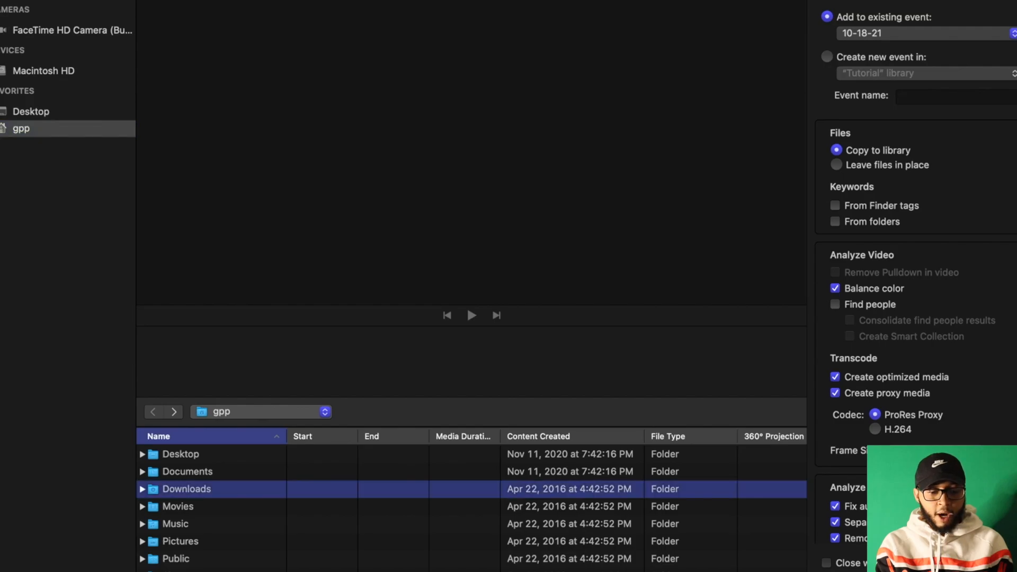
{"action": "double_click", "coordinate": [186, 489]}
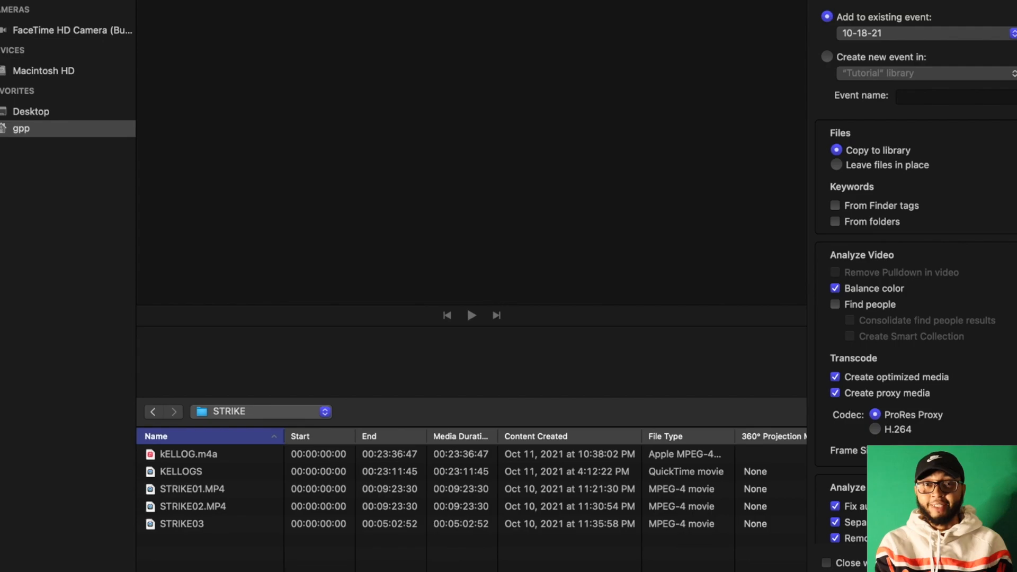
{"action": "left_click", "coordinate": [188, 455]}
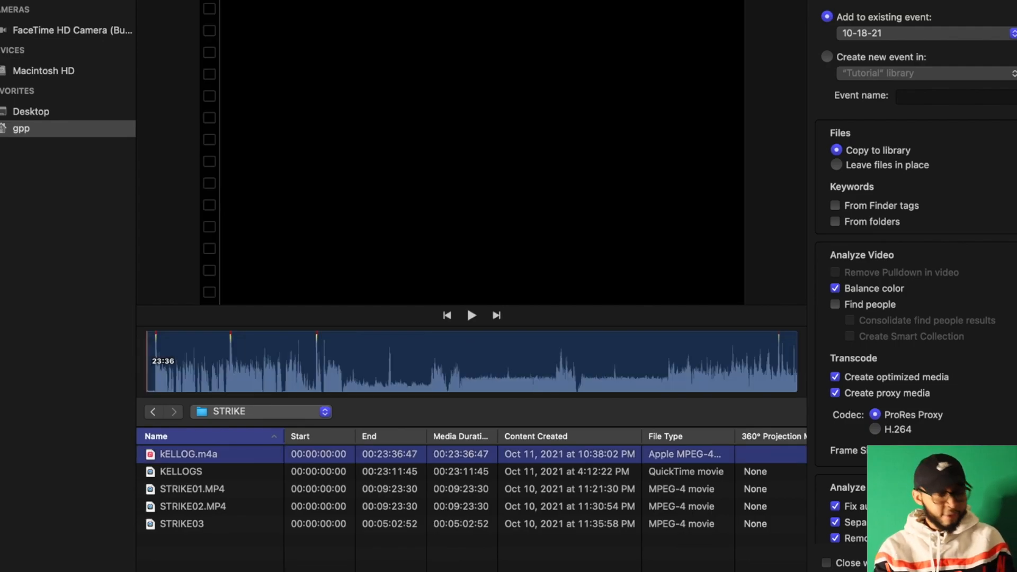
{"action": "key", "text": "super+a"}
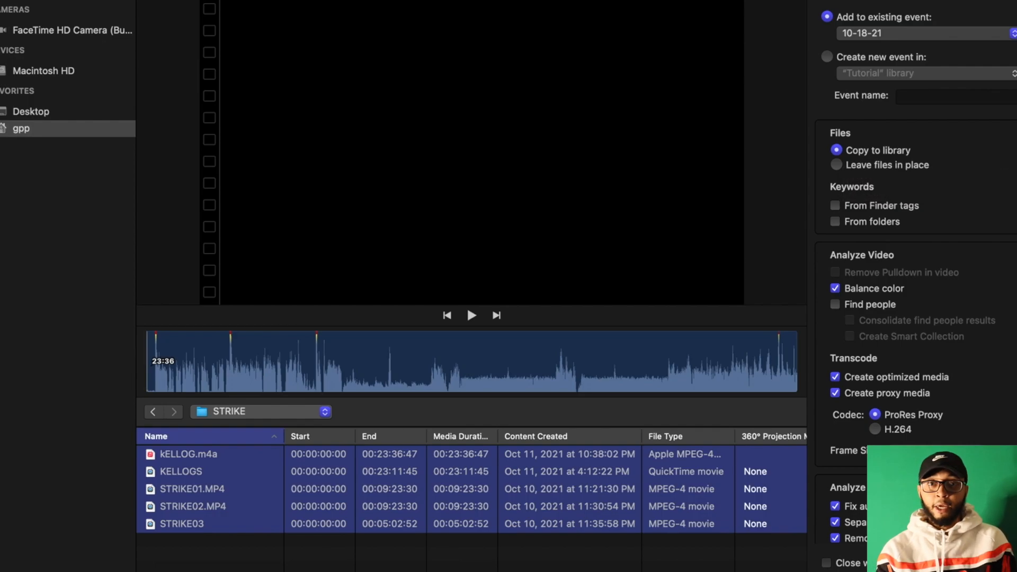
Import the selected files into the existing 10-18-21 event, leaving the files in place.
{"action": "left_click", "coordinate": [837, 165]}
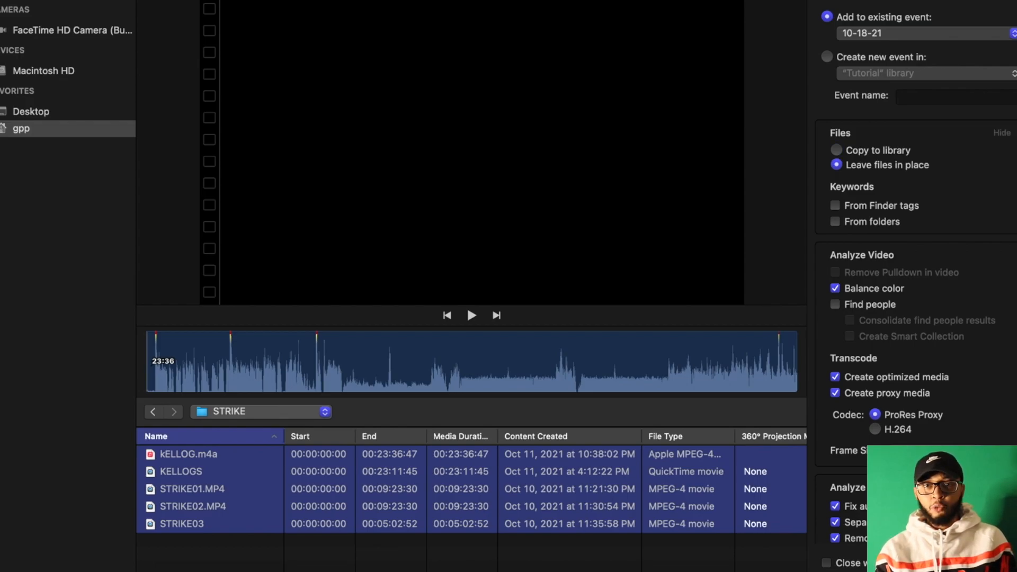
{"action": "scroll", "coordinate": [916, 329], "scroll_direction": "down", "scroll_amount": 1}
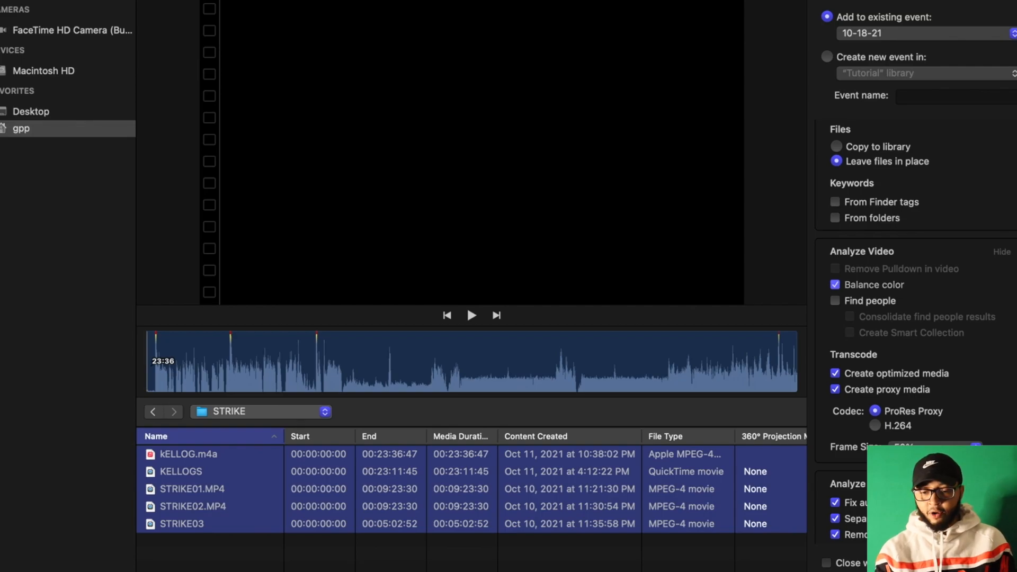
{"action": "scroll", "coordinate": [917, 286], "scroll_direction": "down", "scroll_amount": 1}
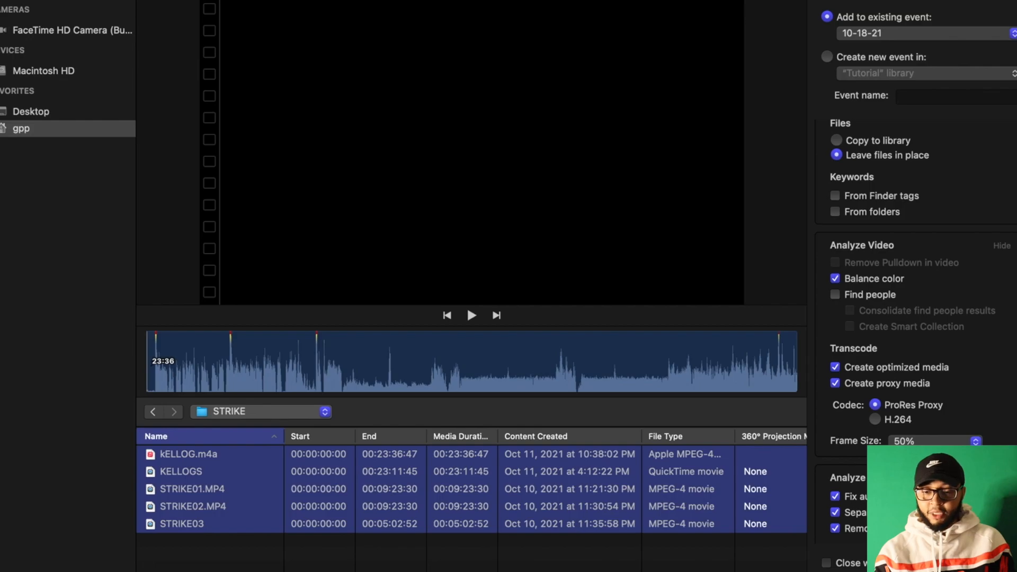
{"action": "scroll", "coordinate": [917, 286], "scroll_direction": "down", "scroll_amount": 1}
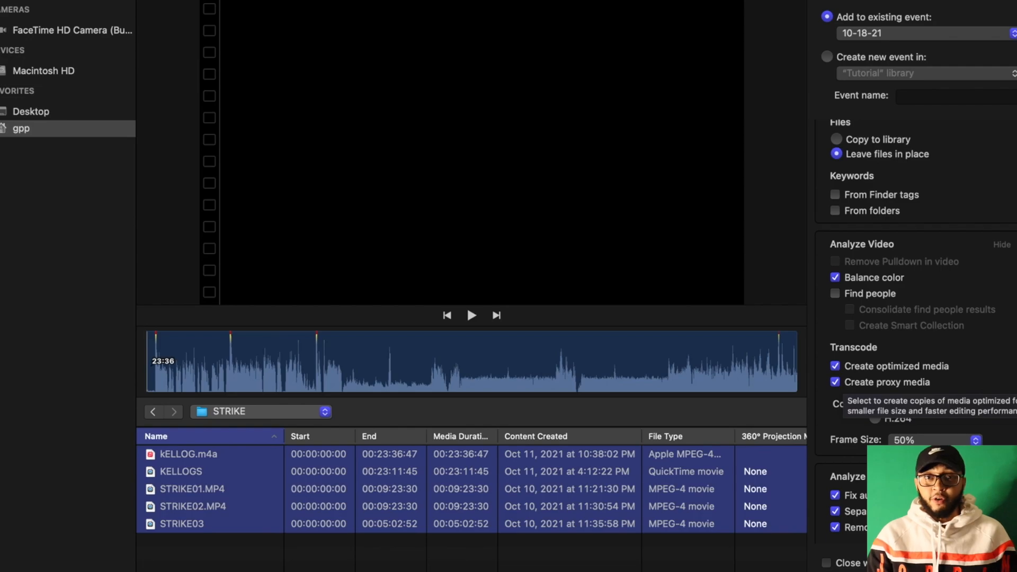
{"action": "scroll", "coordinate": [917, 318], "scroll_direction": "down", "scroll_amount": 2}
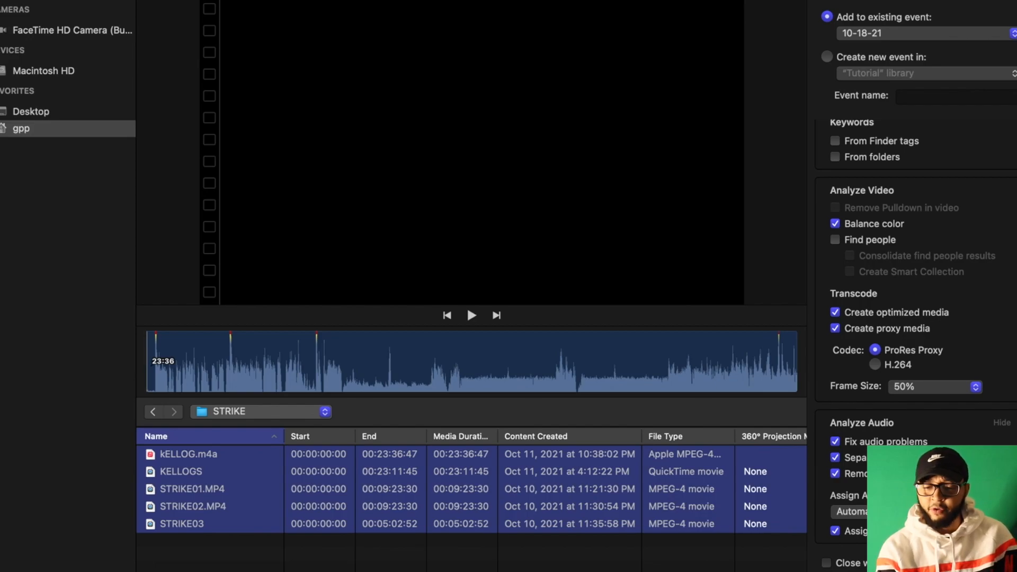
{"action": "left_click", "coordinate": [835, 441]}
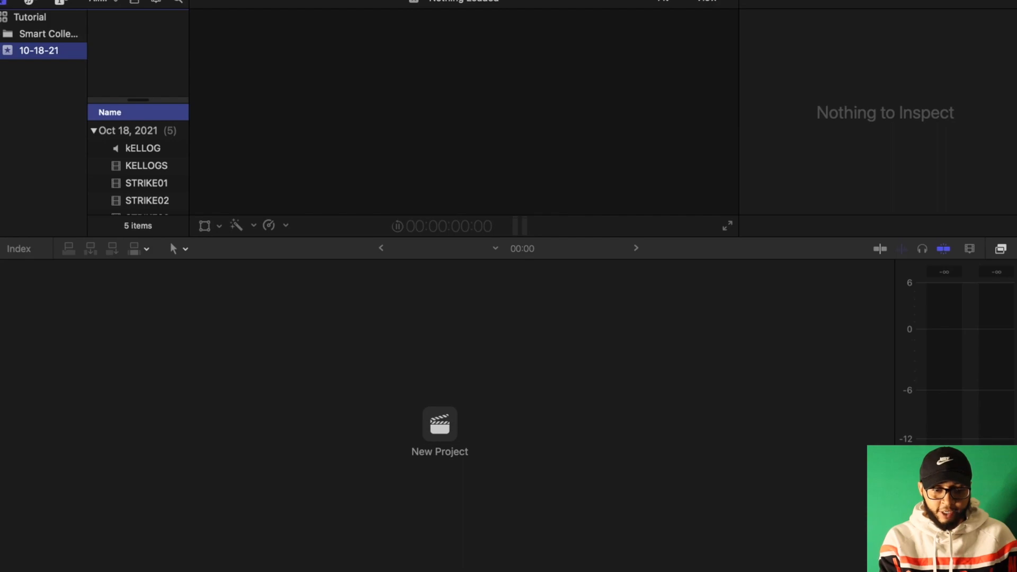
Check the status of the import, transcoding and analysis jobs in Background Tasks.
{"action": "scroll", "coordinate": [138, 167], "scroll_direction": "down", "scroll_amount": 1}
{"action": "key", "text": "super+9"}
{"action": "left_click_drag", "start_coordinate": [308, 449], "coordinate": [262, 2]}
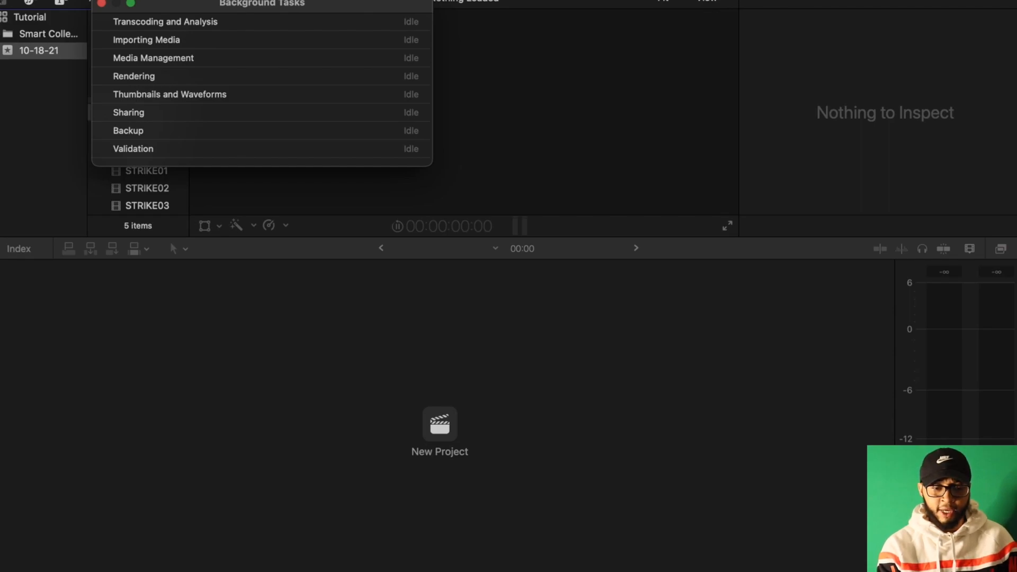
{"action": "left_click", "coordinate": [130, 3]}
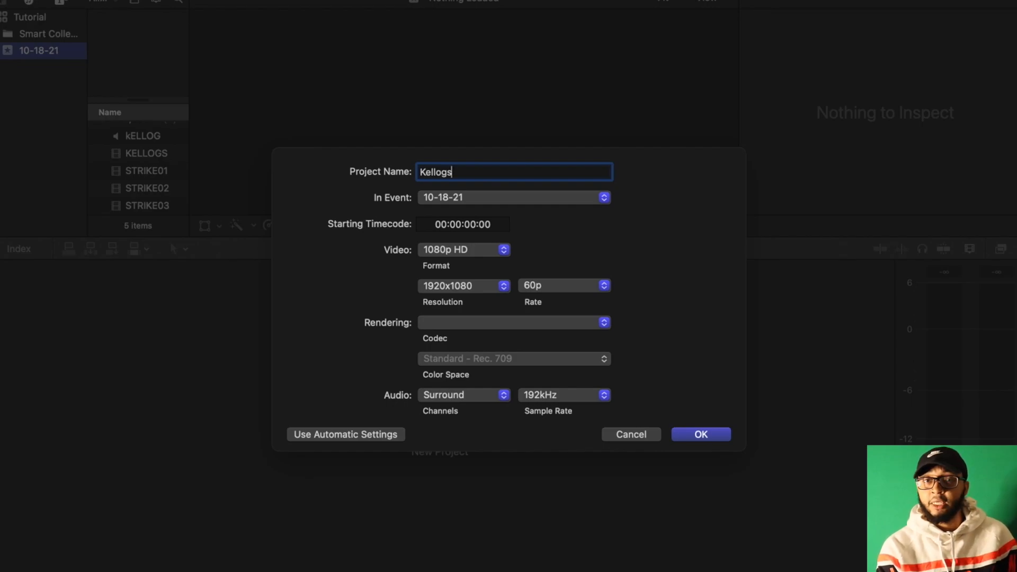
Try the 4K video format for the new Kellogs project.
{"action": "left_click", "coordinate": [464, 250]}
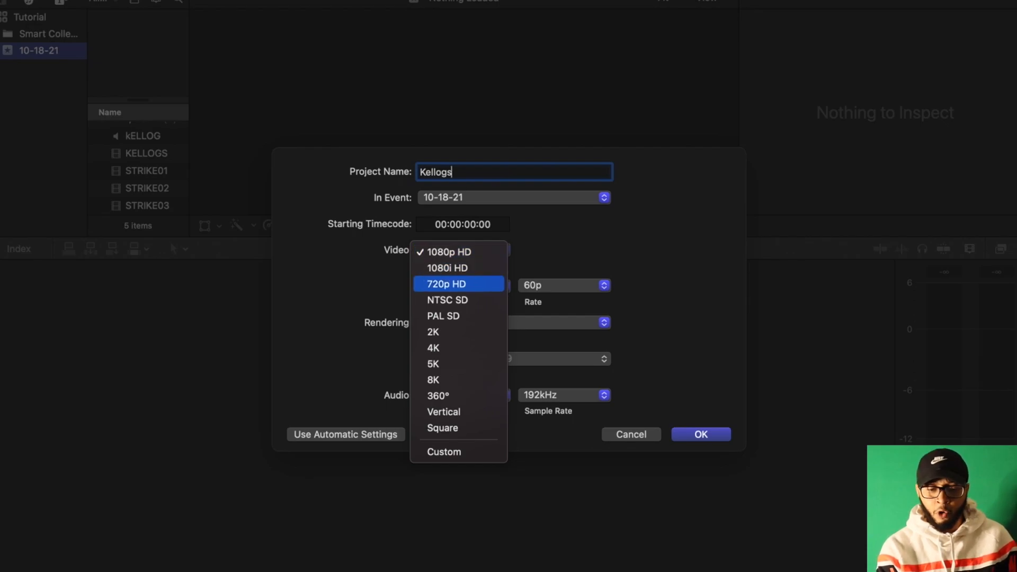
{"action": "left_click", "coordinate": [459, 347]}
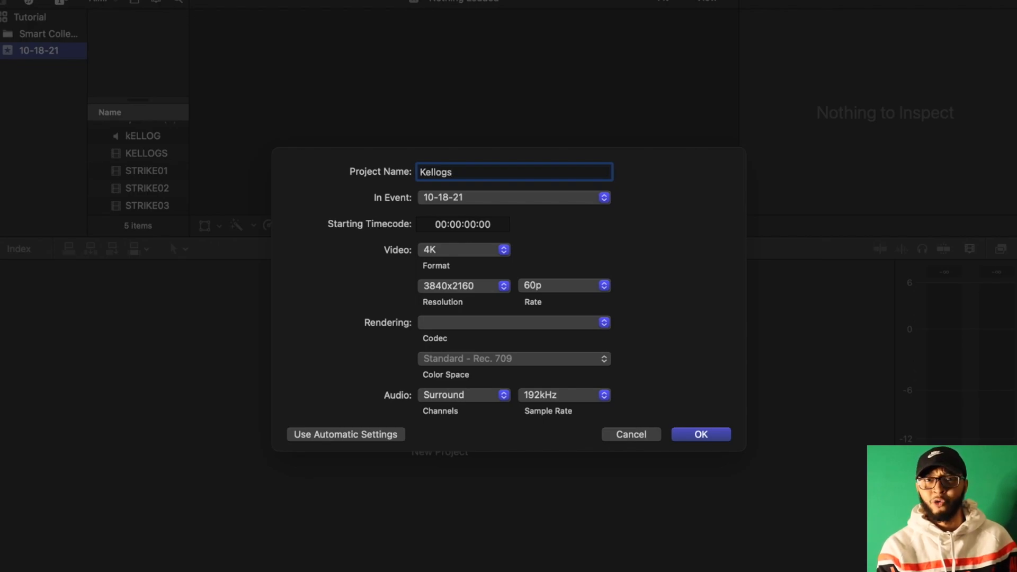
{"action": "left_click", "coordinate": [464, 286]}
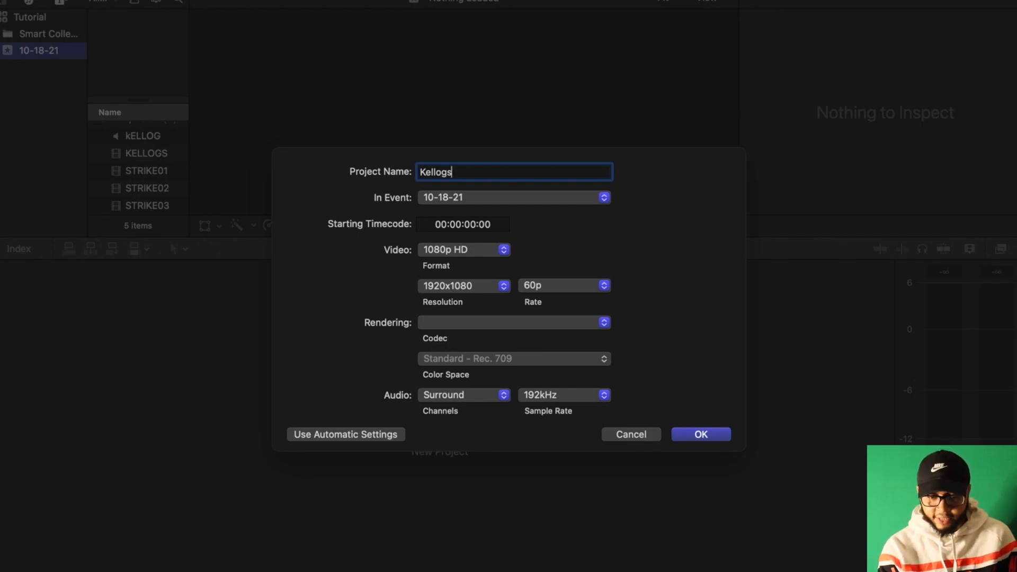
Create the Kellogs project in 1080p HD at 60p with the Apple ProRes 4444 XQ rendering codec.
{"action": "left_click", "coordinate": [514, 322]}
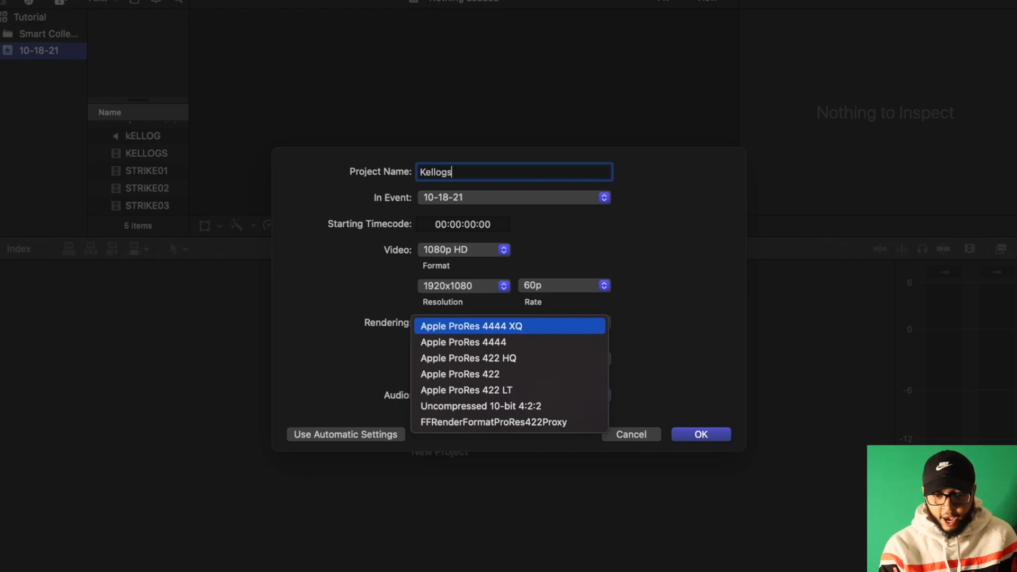
{"action": "left_click", "coordinate": [508, 327]}
{"action": "left_click", "coordinate": [514, 322]}
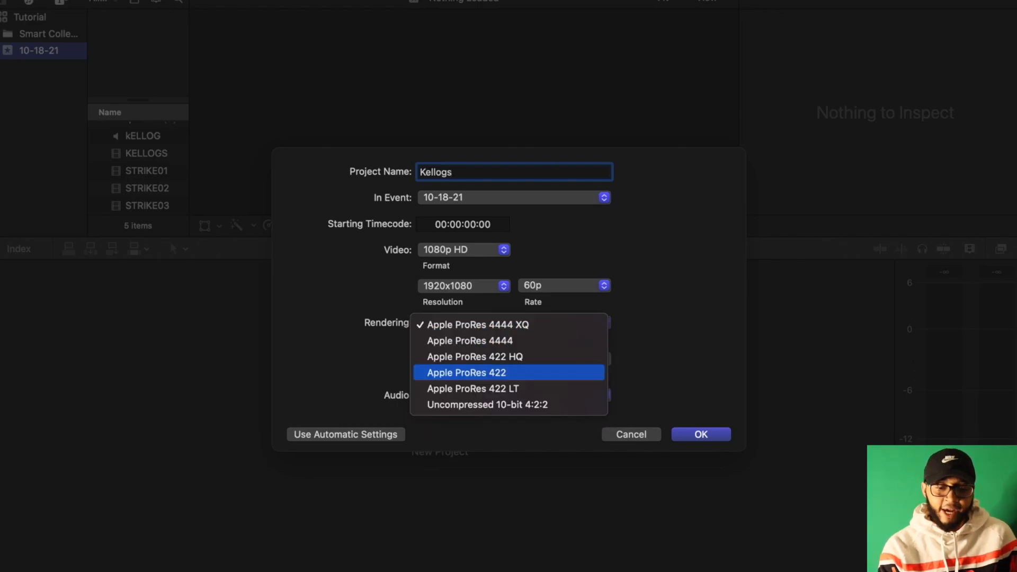
{"action": "left_click", "coordinate": [508, 373]}
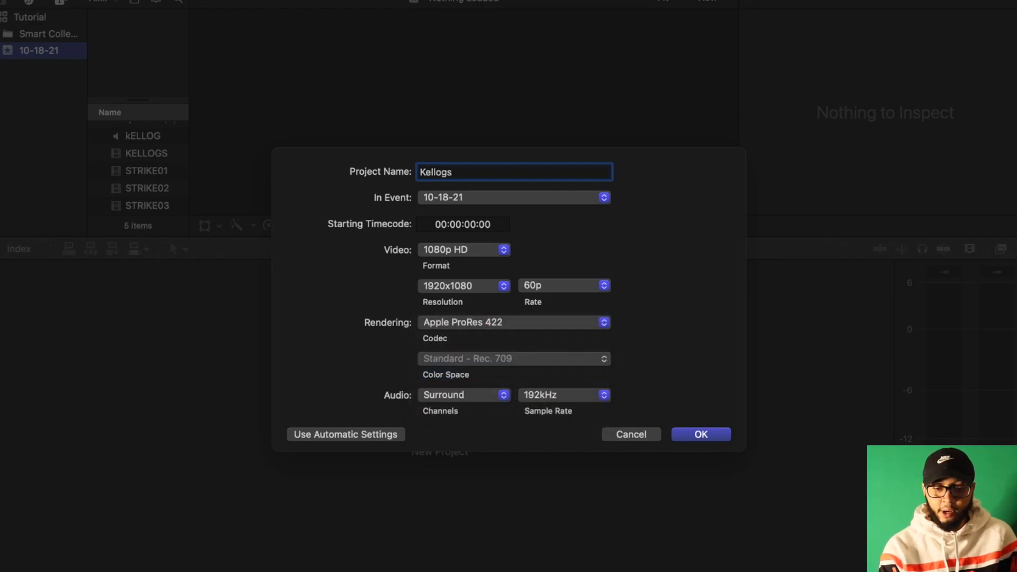
{"action": "left_click", "coordinate": [514, 323]}
{"action": "left_click", "coordinate": [509, 277]}
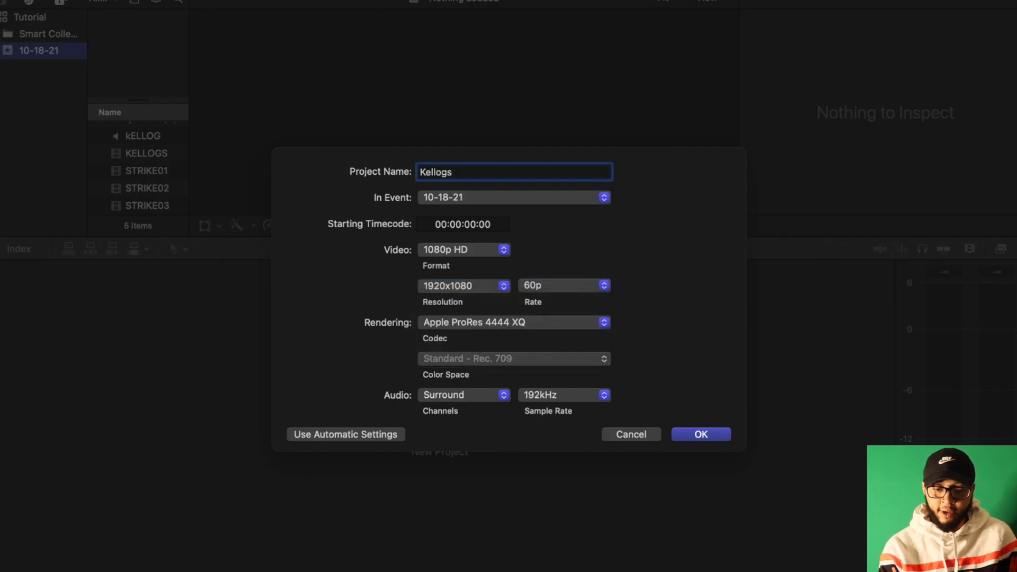
{"action": "key", "text": "Return"}
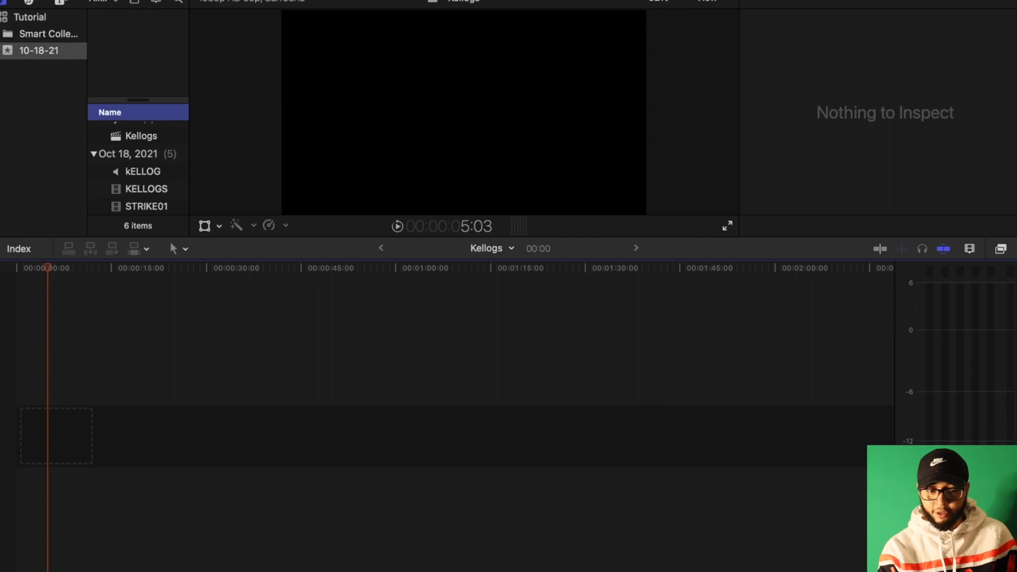
Add the STRIKE01 clip from the 10-18-21 event to the start of the Kellogs timeline.
{"action": "scroll", "coordinate": [138, 170], "scroll_direction": "down", "scroll_amount": 2}
{"action": "scroll", "coordinate": [137, 170], "scroll_direction": "up", "scroll_amount": 3}
{"action": "scroll", "coordinate": [138, 169], "scroll_direction": "down", "scroll_amount": 3}
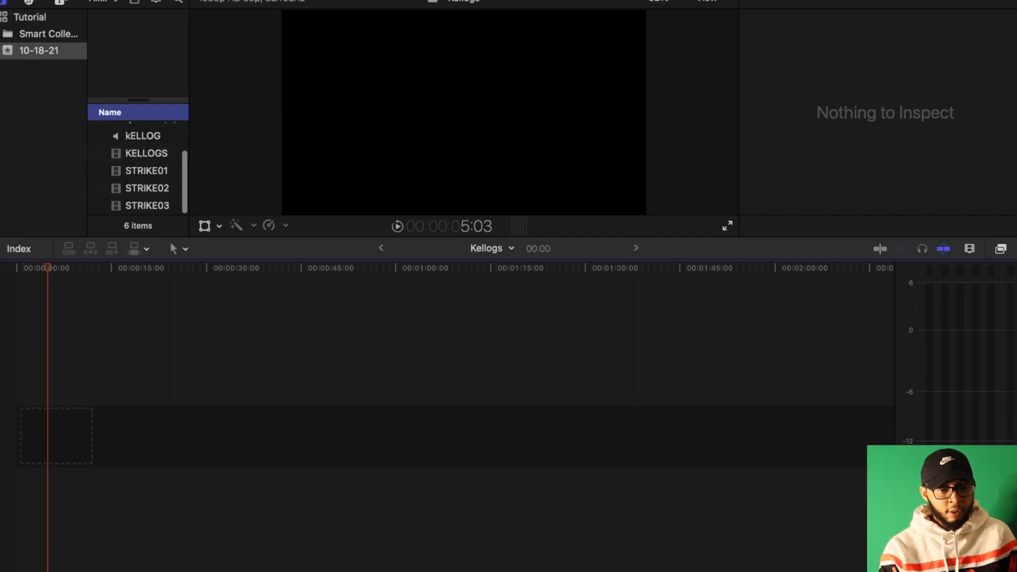
{"action": "left_click", "coordinate": [142, 136]}
{"action": "left_click", "coordinate": [147, 154]}
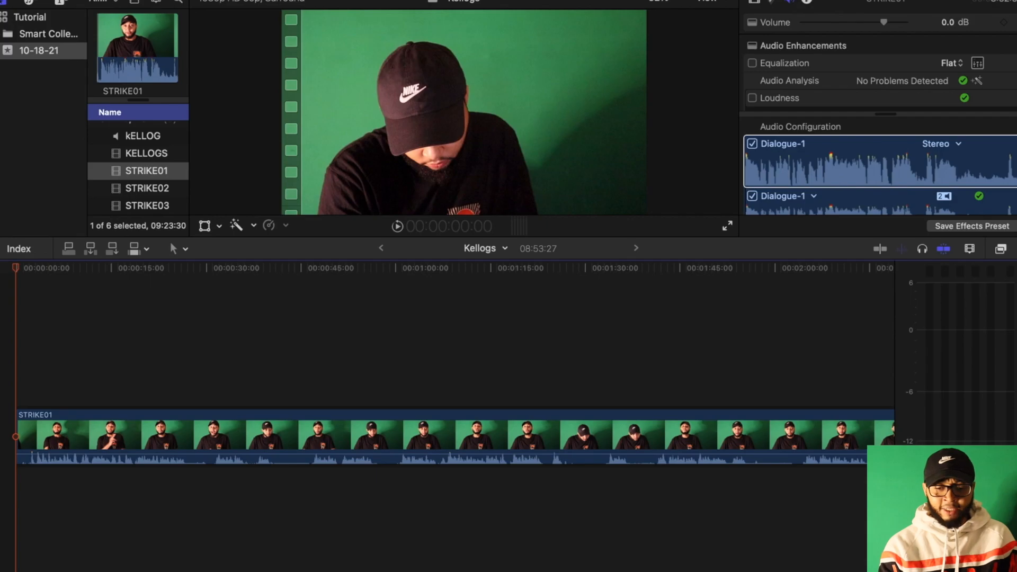
Apply the Letterbox and 360° Noise Reduction video effects to the STRIKE01 clip in the timeline.
{"action": "key", "text": "super+a"}
{"action": "key", "text": "super+5"}
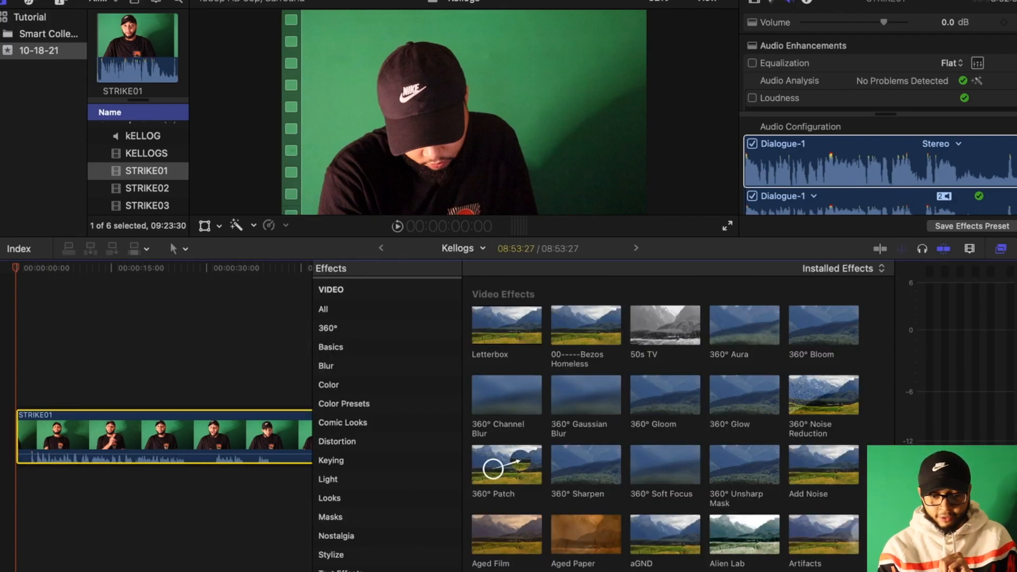
{"action": "left_click_drag", "start_coordinate": [507, 325], "coordinate": [169, 437]}
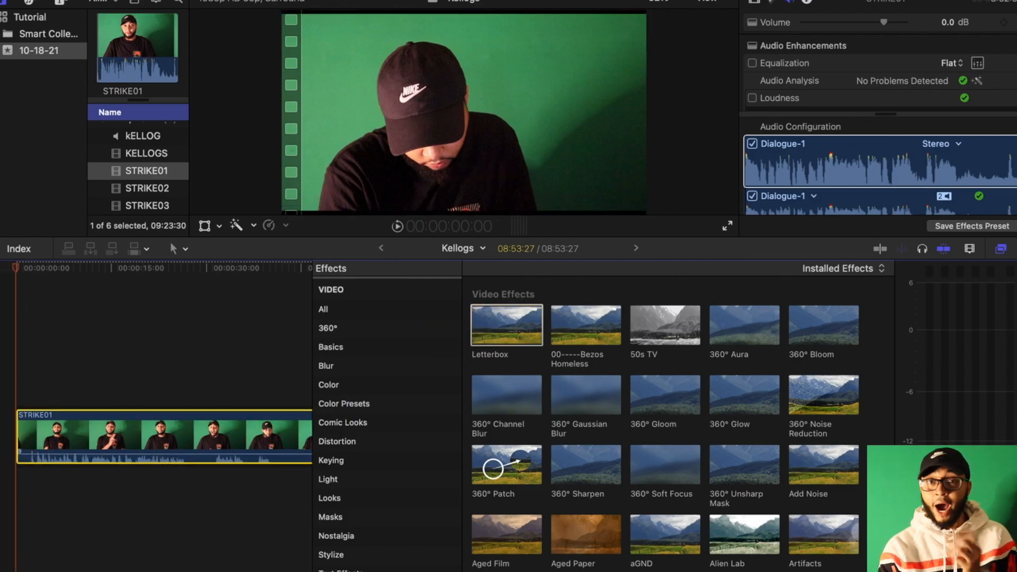
{"action": "left_click", "coordinate": [824, 395]}
{"action": "left_click_drag", "start_coordinate": [824, 396], "coordinate": [217, 441]}
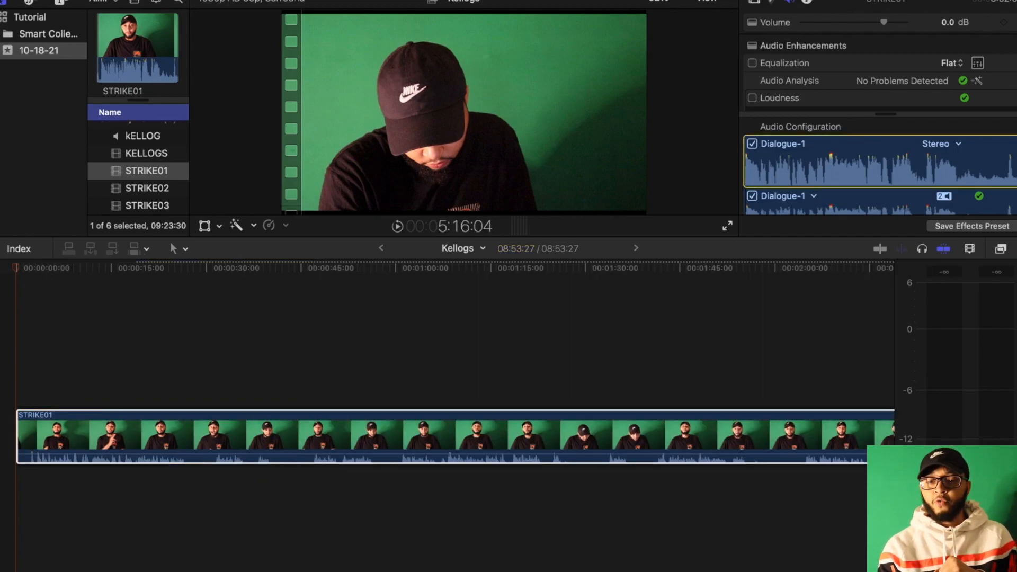
Set both the Amount and the Sharpness of the clip's 360° Noise Reduction effect to High.
{"action": "left_click", "coordinate": [755, 1]}
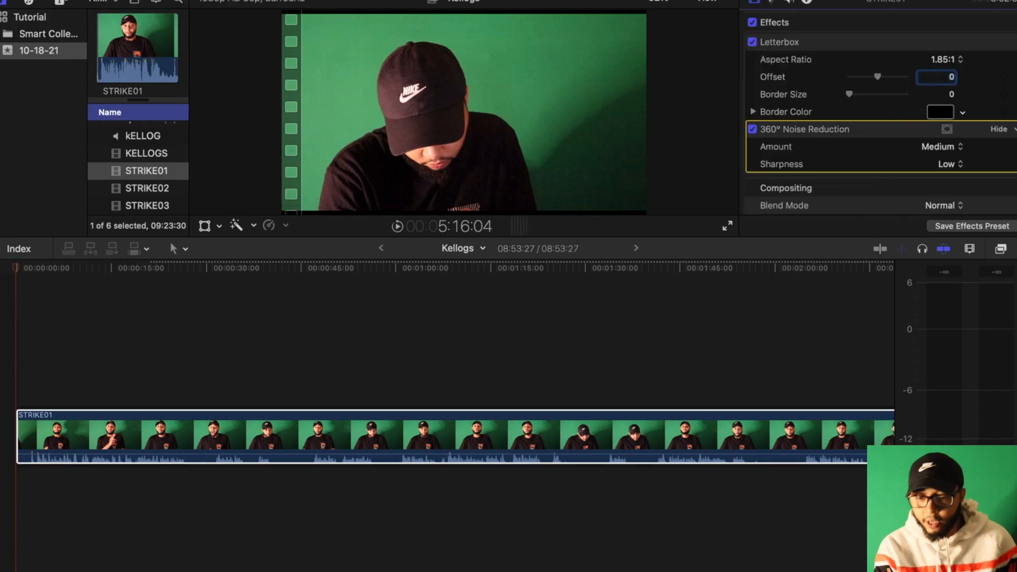
{"action": "left_click", "coordinate": [946, 147]}
{"action": "left_click", "coordinate": [946, 164]}
{"action": "left_click", "coordinate": [950, 164]}
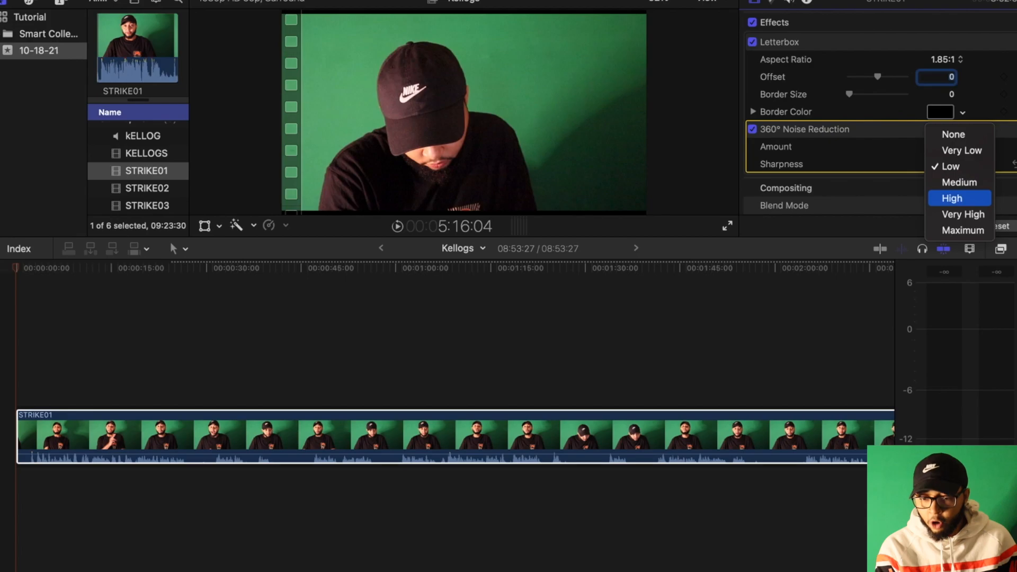
{"action": "left_click", "coordinate": [952, 198]}
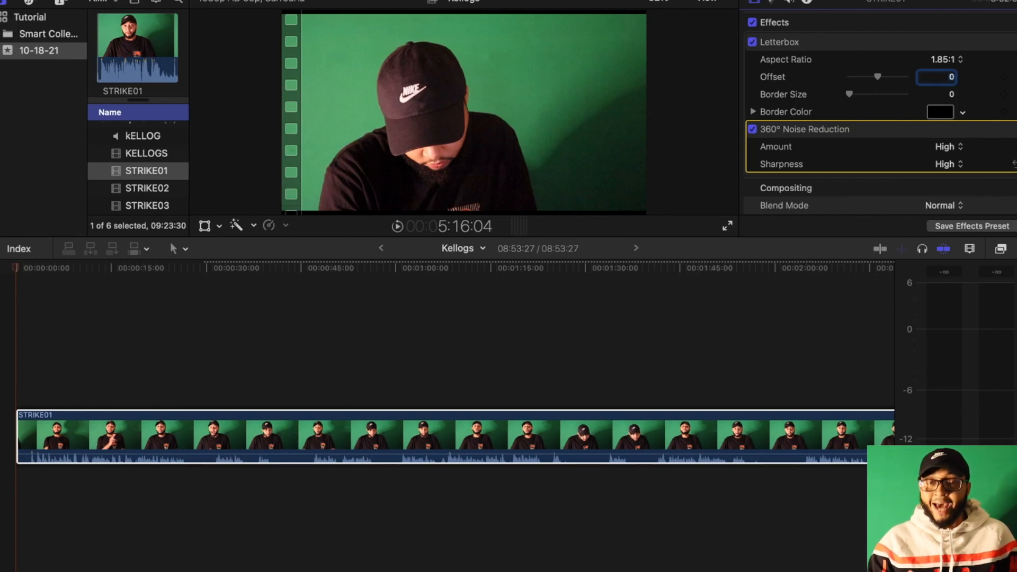
{"action": "left_click", "coordinate": [949, 147]}
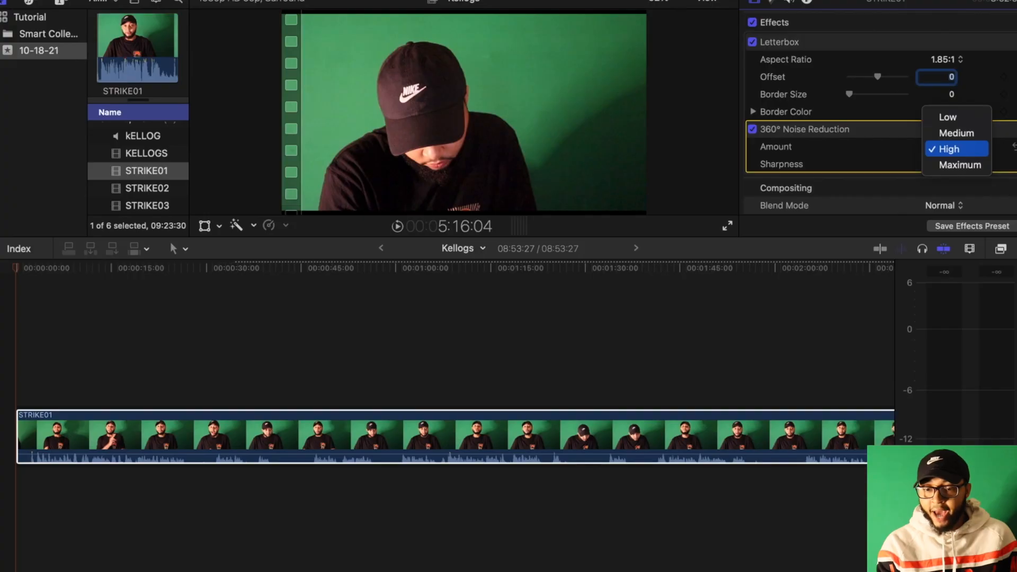
{"action": "left_click", "coordinate": [954, 184]}
{"action": "left_click", "coordinate": [949, 164]}
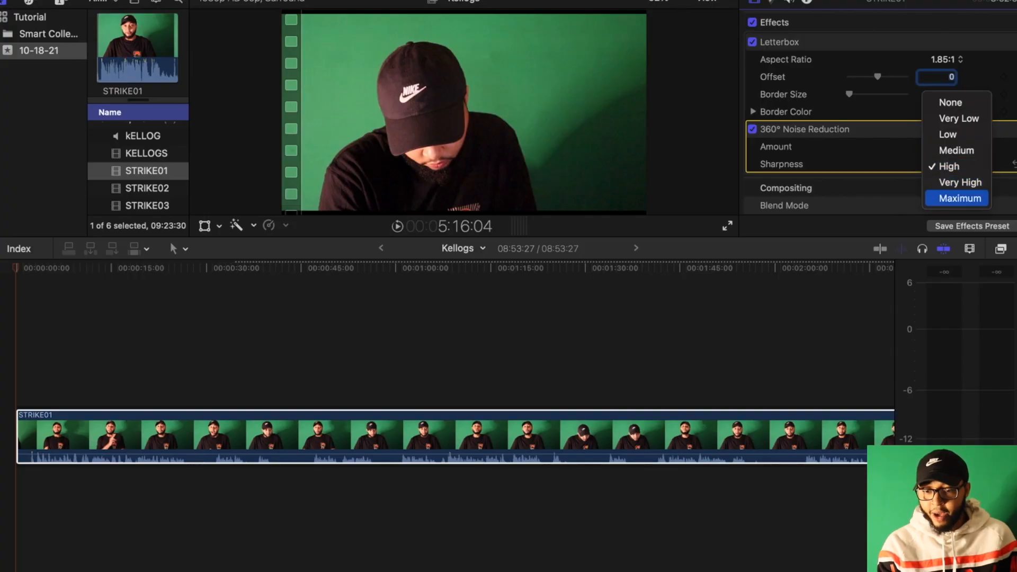
{"action": "left_click", "coordinate": [901, 185]}
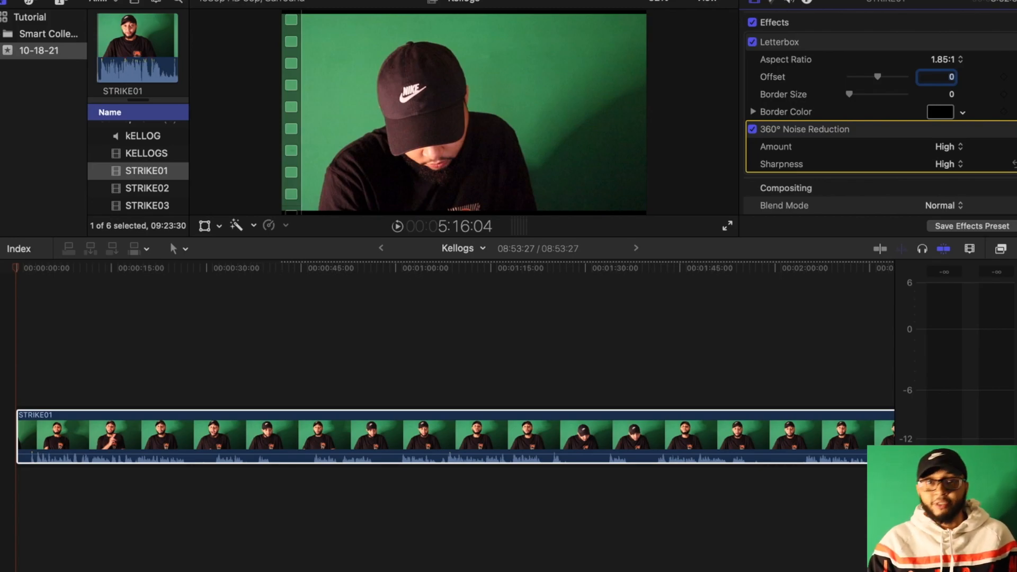
{"action": "scroll", "coordinate": [448, 362], "scroll_direction": "right", "scroll_amount": 5}
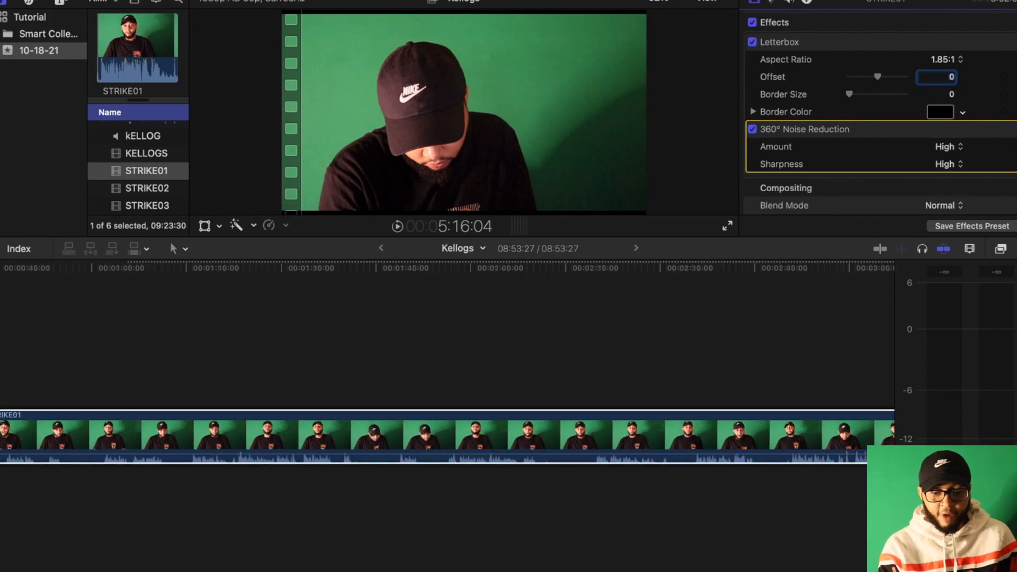
Zoom the timeline out until the whole STRIKE01 clip fits, and move the playhead to about 7:34.
{"action": "left_click", "coordinate": [969, 249]}
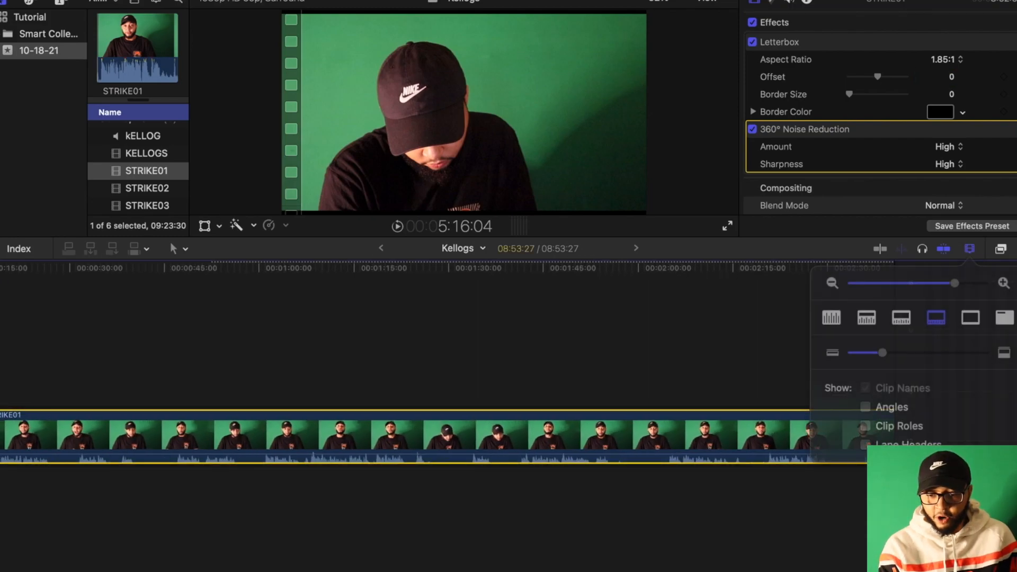
{"action": "left_click_drag", "start_coordinate": [956, 281], "coordinate": [906, 281]}
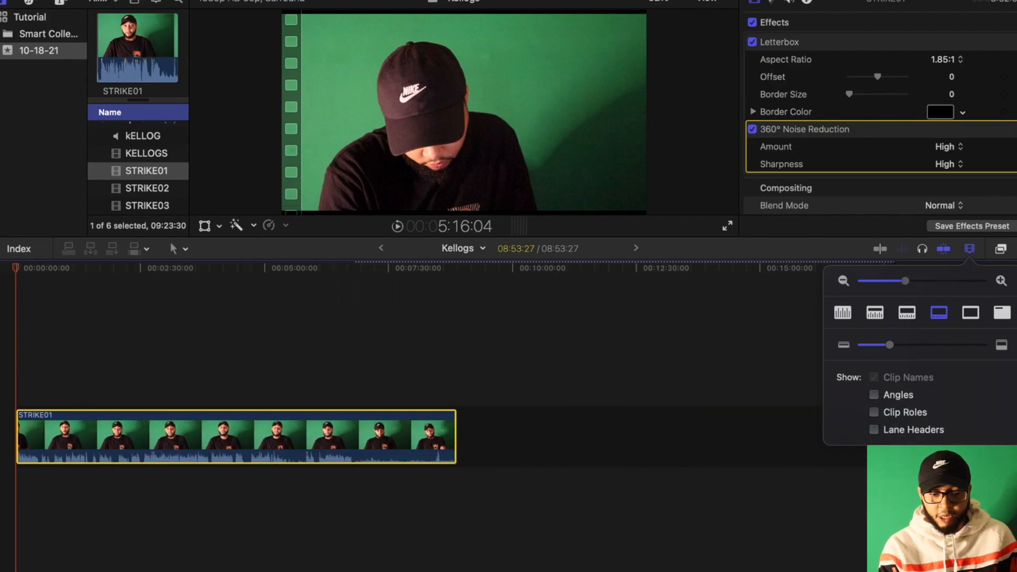
{"action": "left_click_drag", "start_coordinate": [16, 268], "coordinate": [428, 268]}
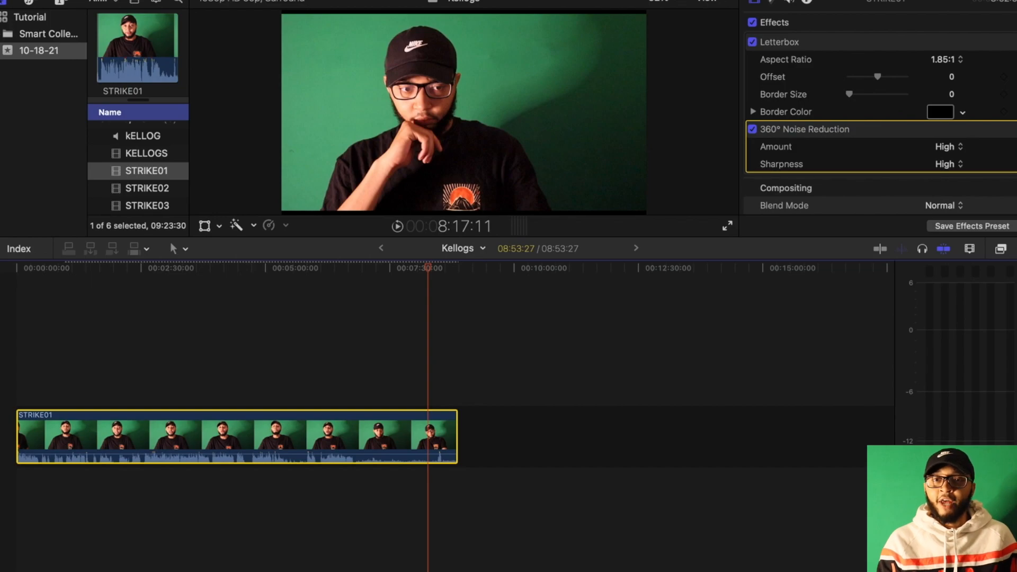
{"action": "left_click_drag", "start_coordinate": [428, 269], "coordinate": [392, 268]}
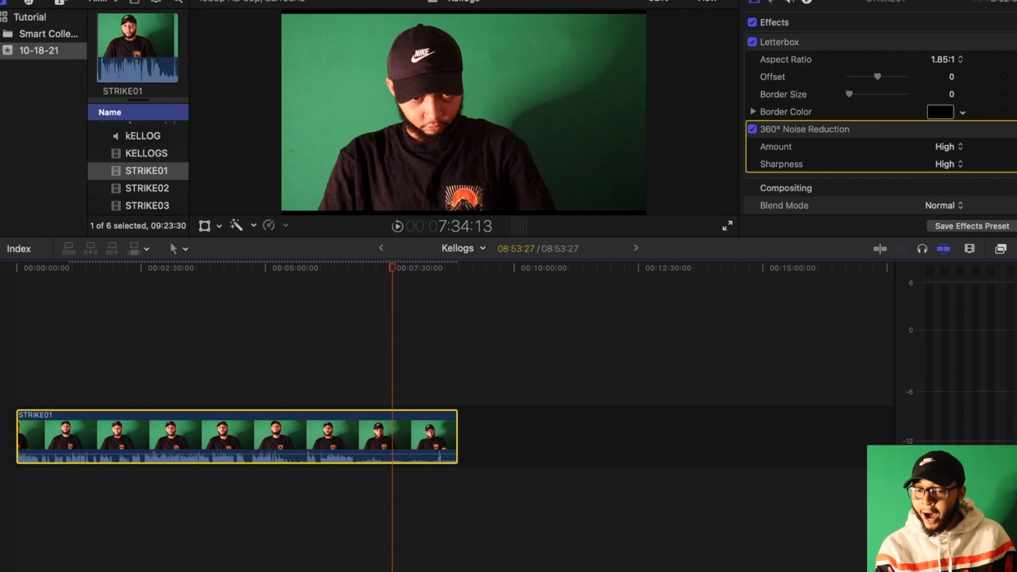
{"action": "left_click", "coordinate": [969, 249]}
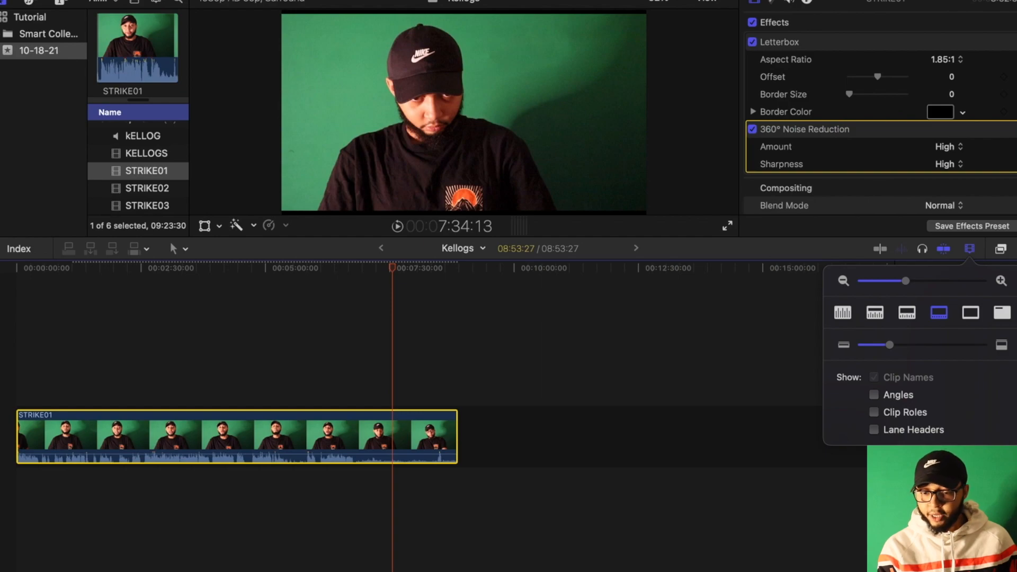
{"action": "left_click", "coordinate": [970, 248]}
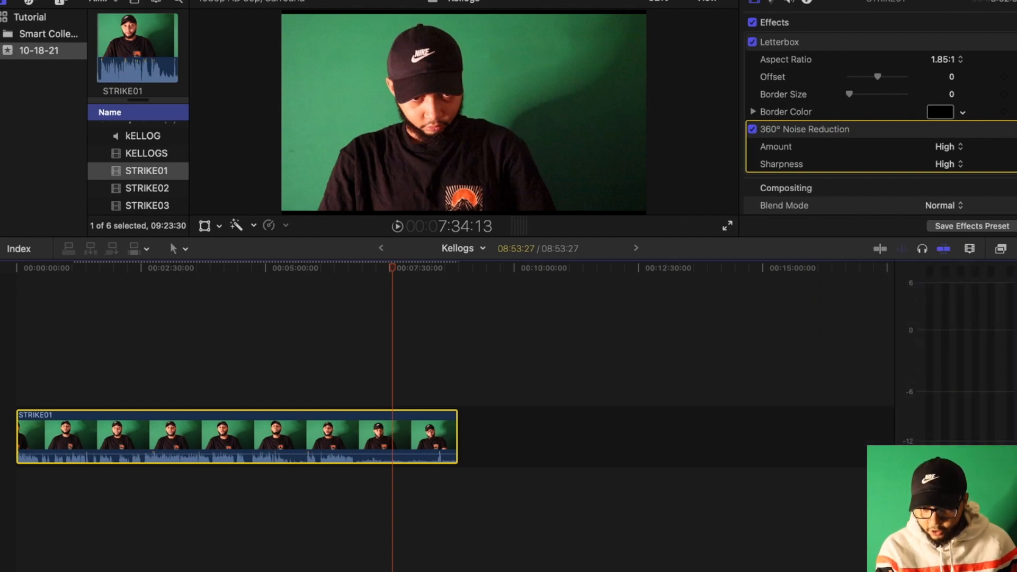
Show the effects browser and examine the effects in the Audio FIX category.
{"action": "key", "text": "super+5"}
{"action": "scroll", "coordinate": [387, 429], "scroll_direction": "down", "scroll_amount": 10}
{"action": "left_click", "coordinate": [361, 429]}
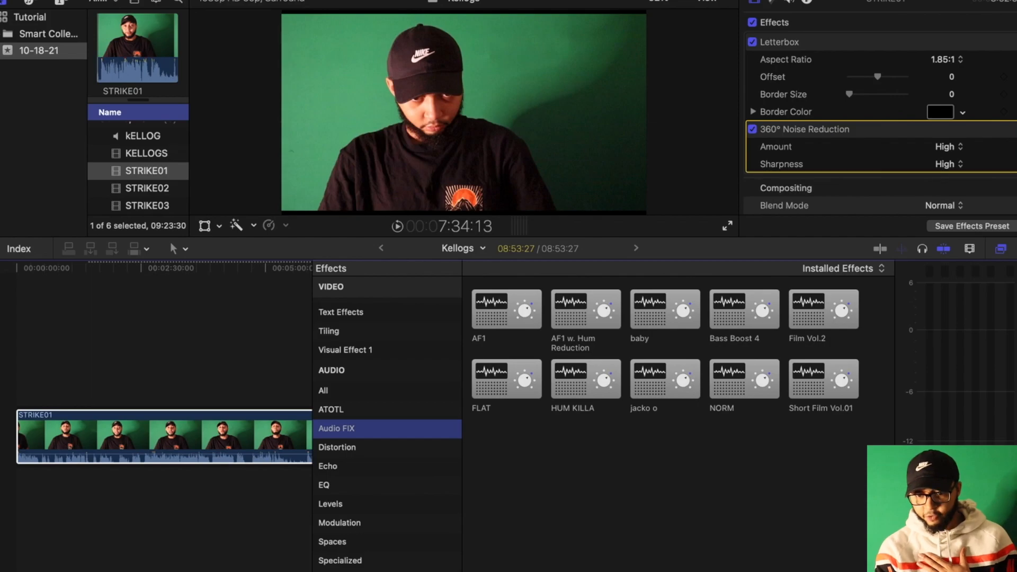
{"action": "key", "text": "super+5"}
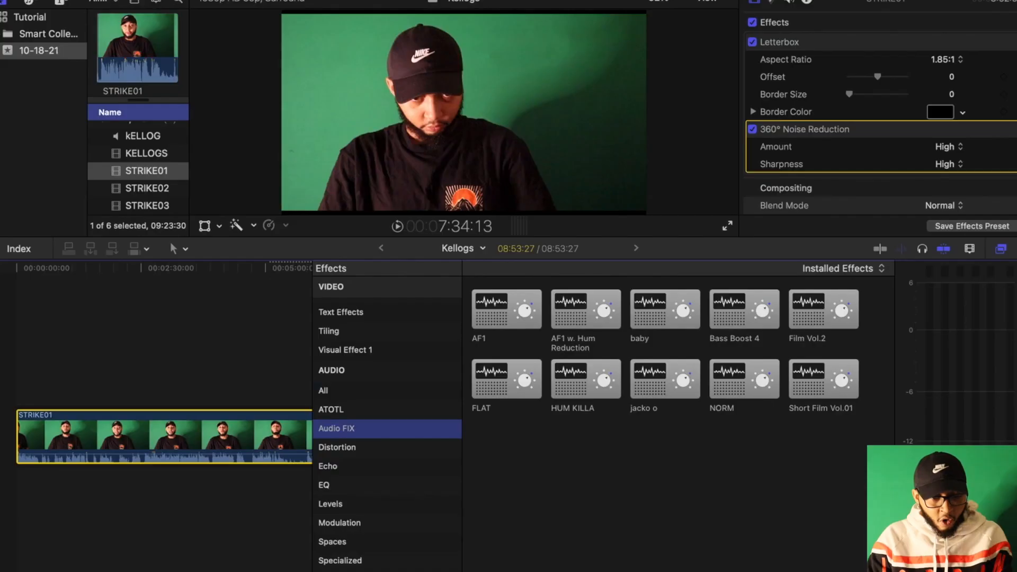
Look through the Levels audio effects, search them for "comp" and clear the search.
{"action": "left_click", "coordinate": [330, 504]}
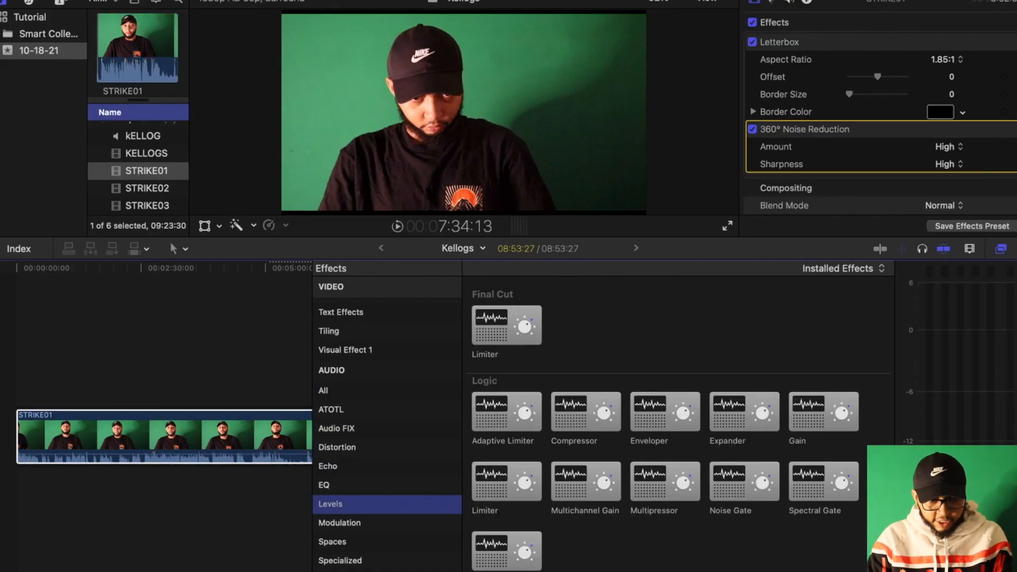
{"action": "scroll", "coordinate": [678, 424], "scroll_direction": "down", "scroll_amount": 2}
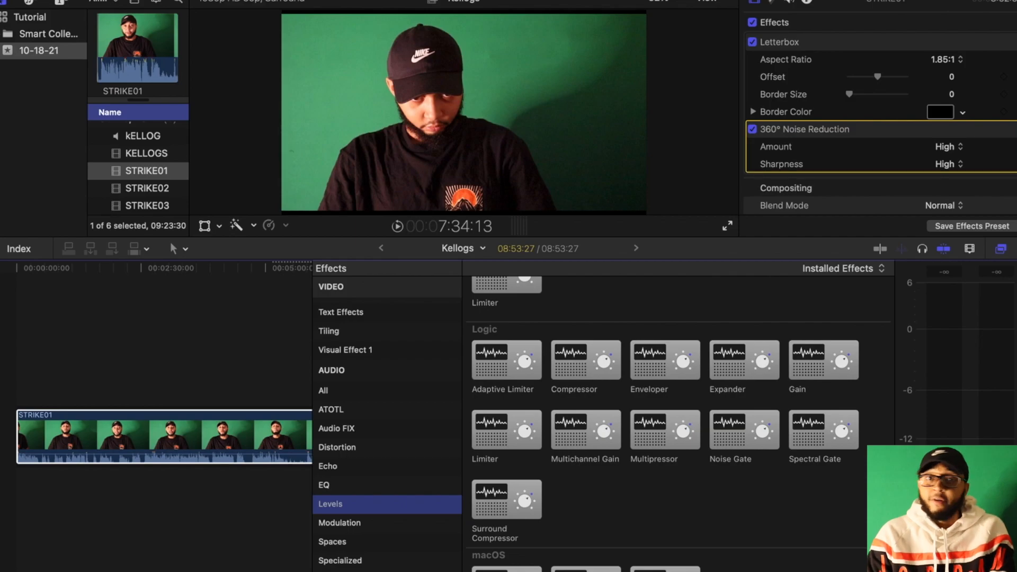
{"action": "left_click", "coordinate": [679, 501]}
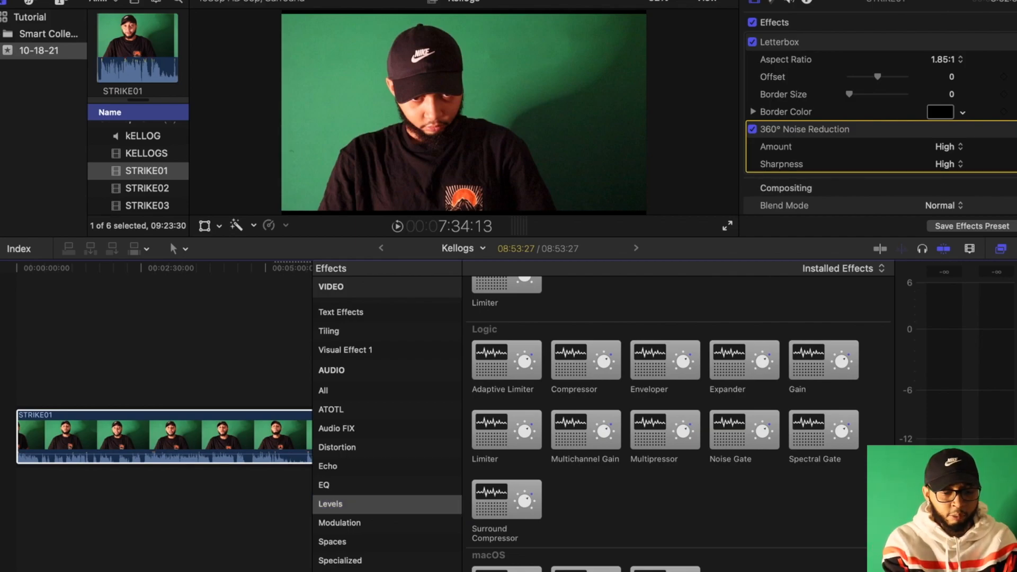
{"action": "type", "text": "comp"}
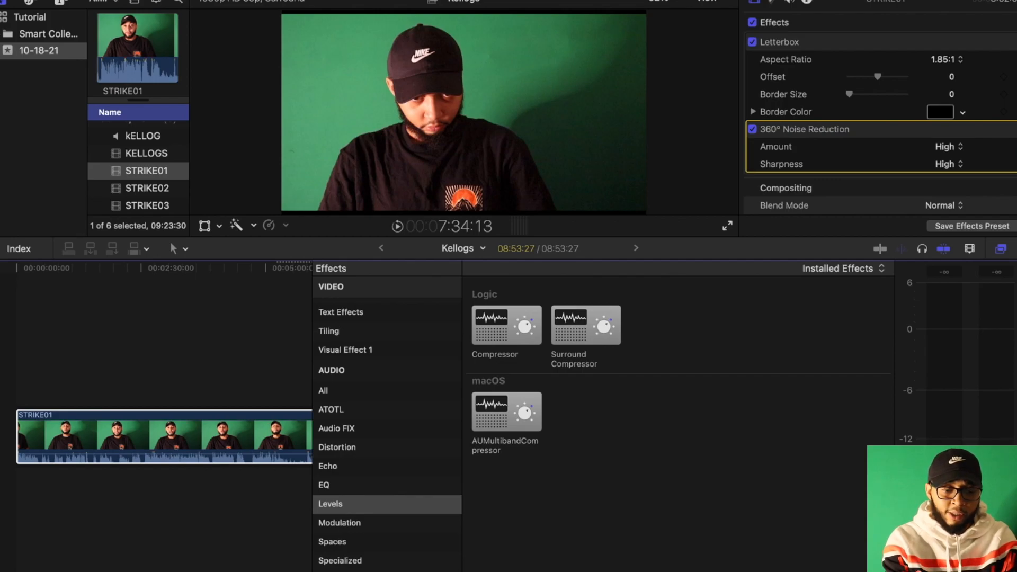
{"action": "key", "text": "BackSpace"}
{"action": "key", "text": "BackSpace"}
{"action": "key", "text": "BackSpace"}
{"action": "key", "text": "BackSpace"}
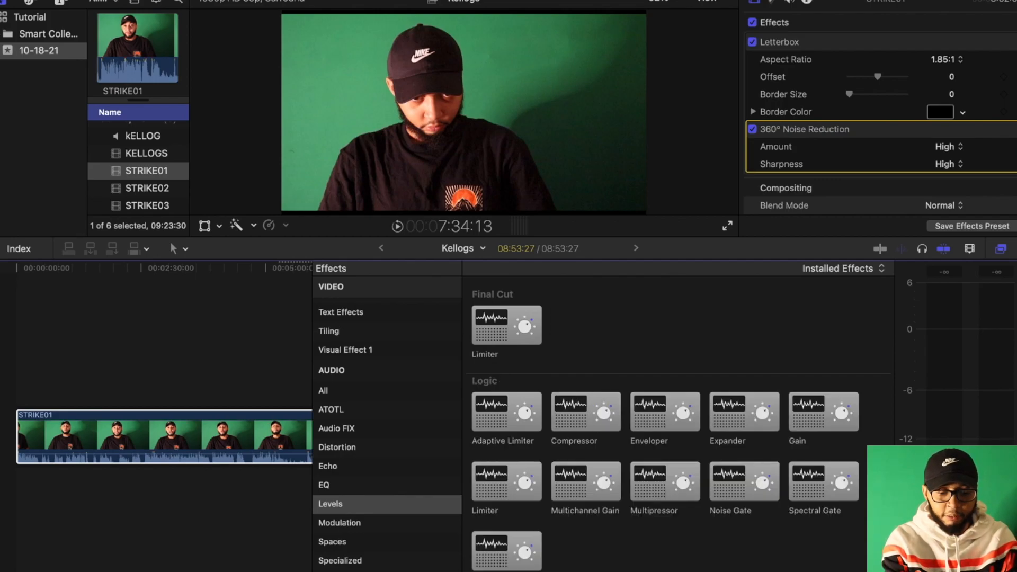